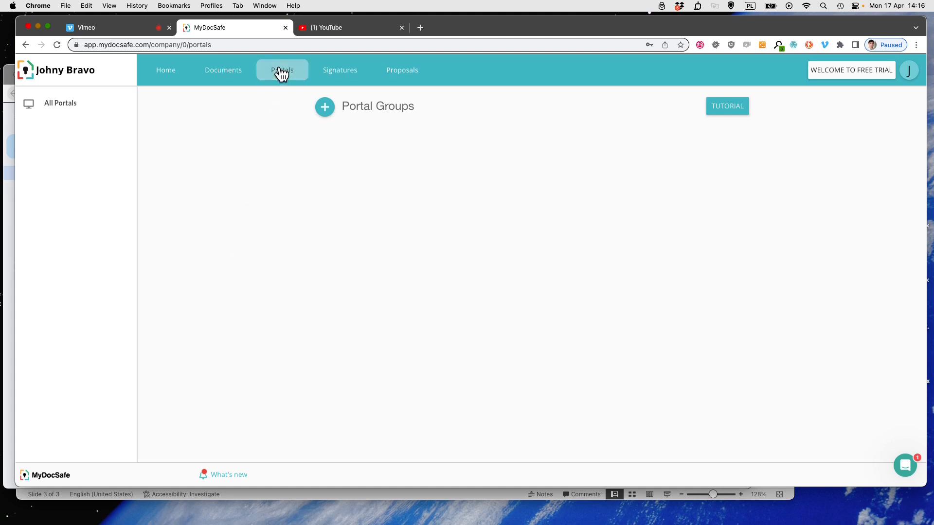
Create a client portal group named "Clients"
left_click(325, 108)
left_click(358, 179)
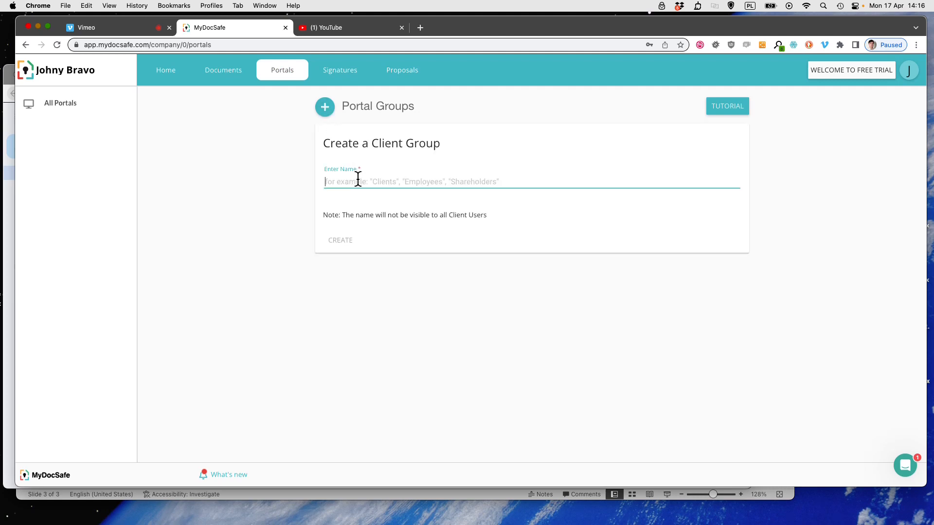
type("Clients")
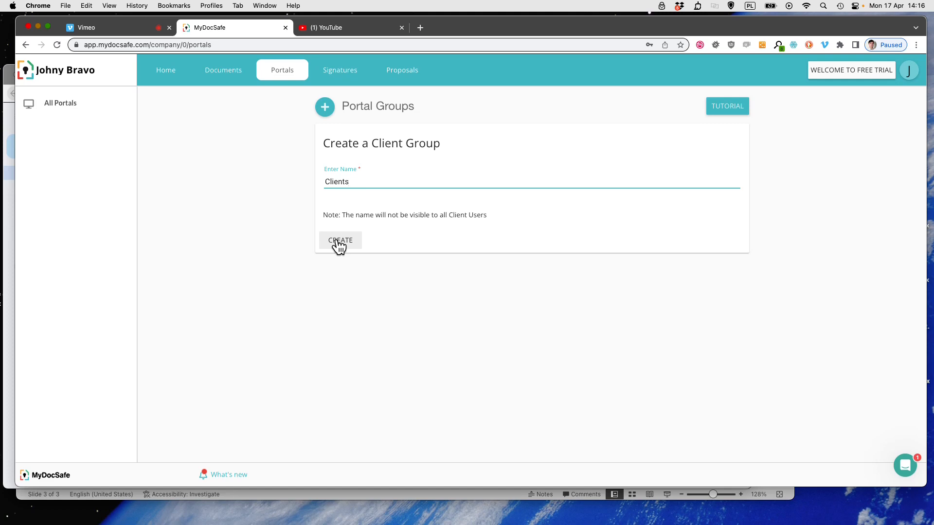
left_click(338, 242)
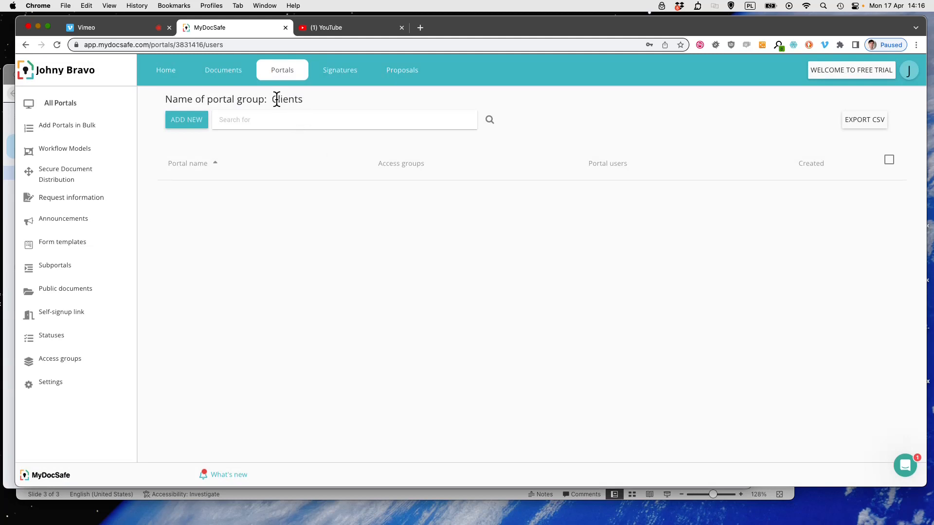
left_click_drag(274, 99, 318, 99)
Start a new portal in the Clients group and add a new contact using the client's e-mail address copied from Notes
left_click(178, 121)
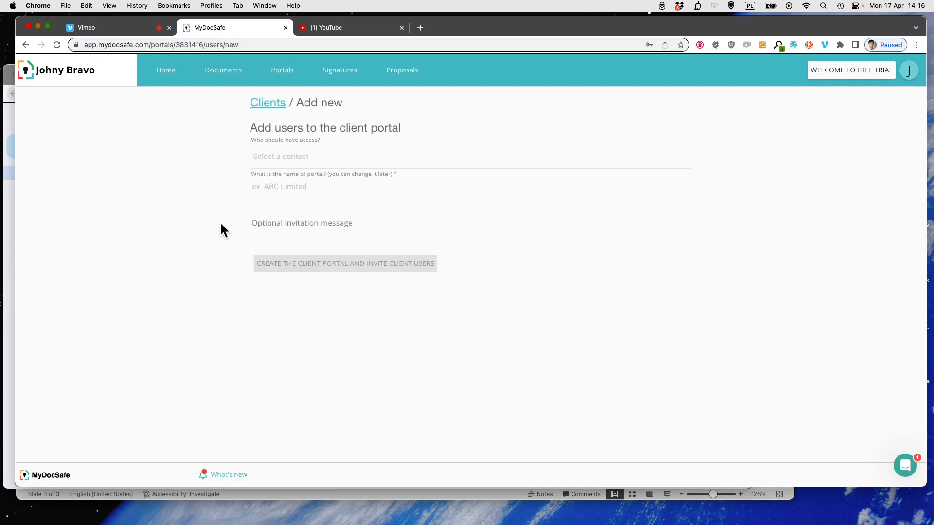
left_click(272, 151)
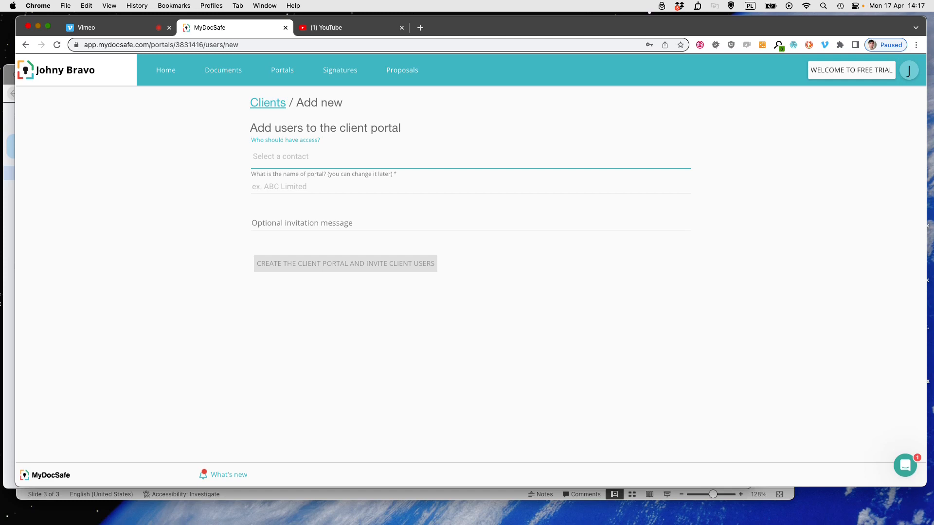
key("super+Tab")
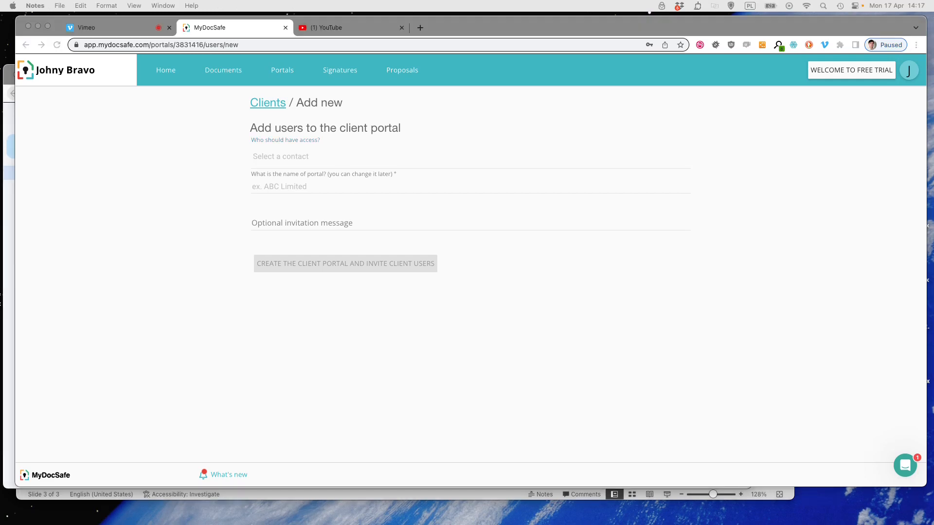
left_click(284, 156)
key("super+v")
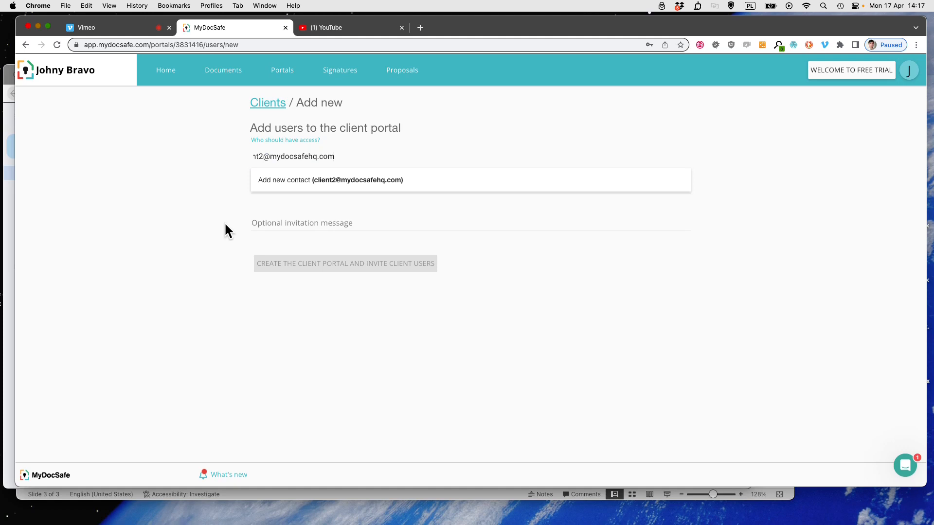
left_click(307, 181)
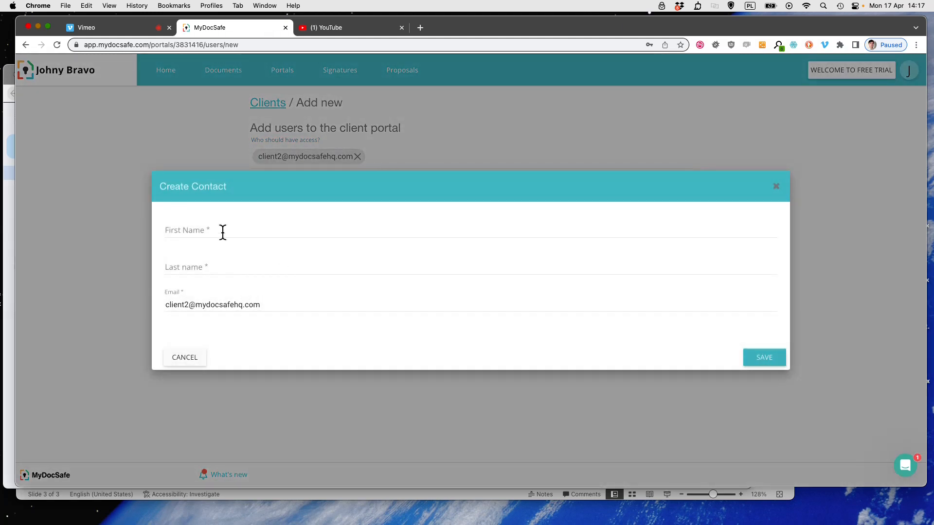
Fill in the new contact's first and last name and save the contact
left_click(222, 231)
type("Adam")
key("Tab")
type("Smith")
left_click(759, 356)
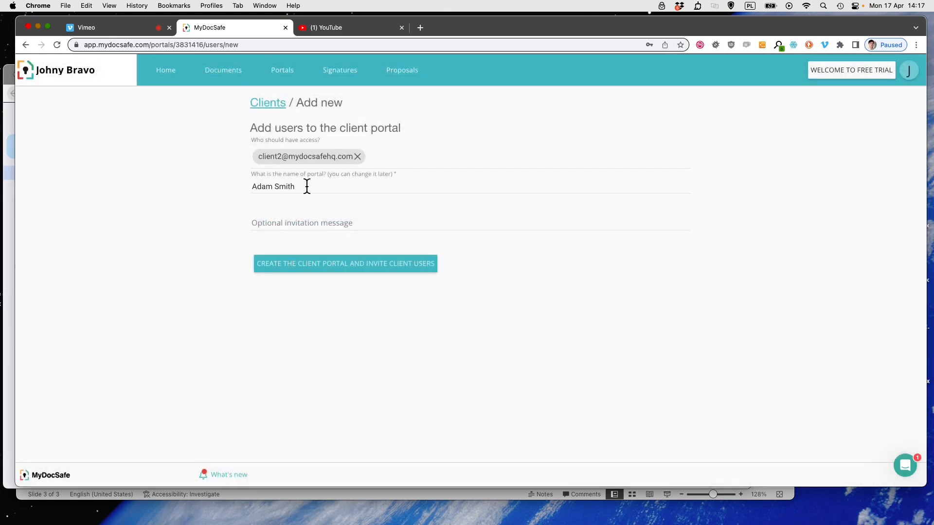
Set the new client portal's name to "Smith Limited"
left_click_drag(307, 186, 227, 184)
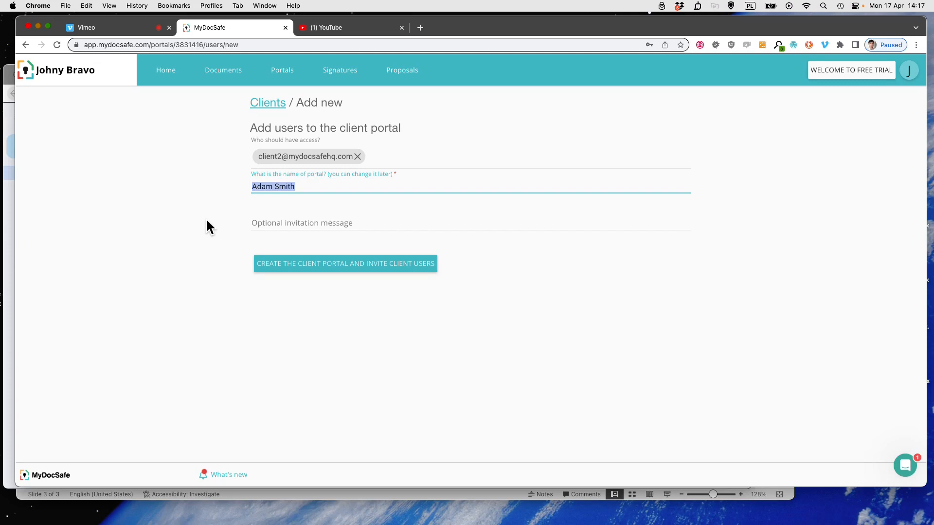
left_click(304, 186)
key("super+a")
type("Smith Limited")
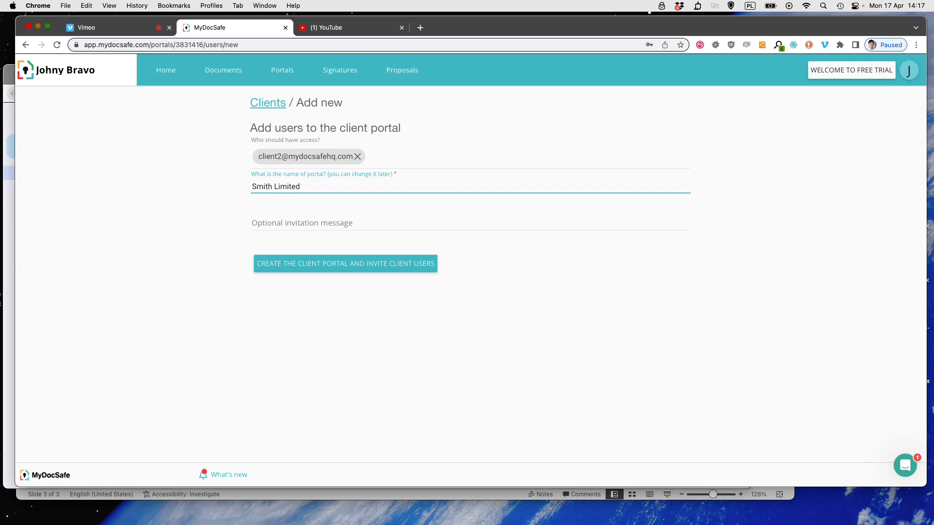
Write the invitation "Hello, Please accept this invite to the portal. Regards," signed with the sender's first name, and create the portal with invites
left_click(334, 224)
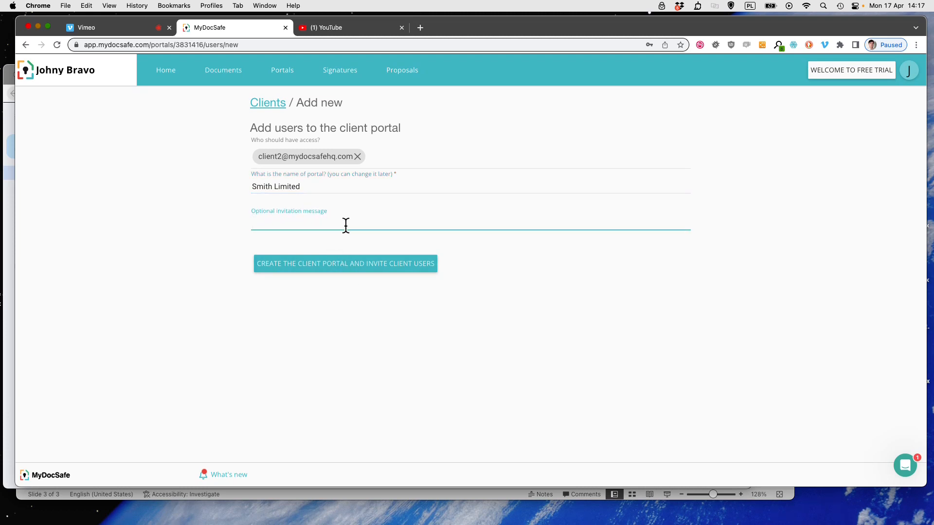
type("Hello,")
key("Return")
type("Please accept this invite to the portal")
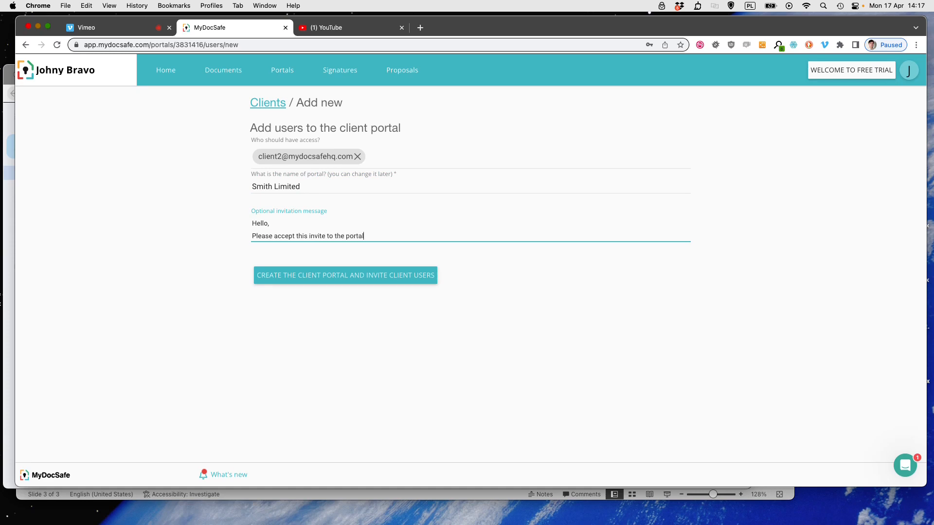
type(".")
key("Return")
type("Regards,")
key("Return")
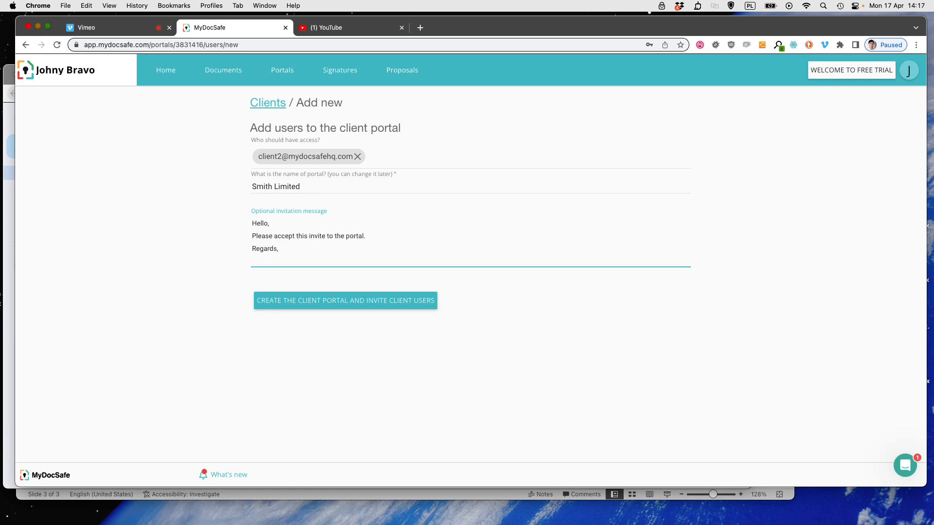
type("Johny")
left_click(345, 303)
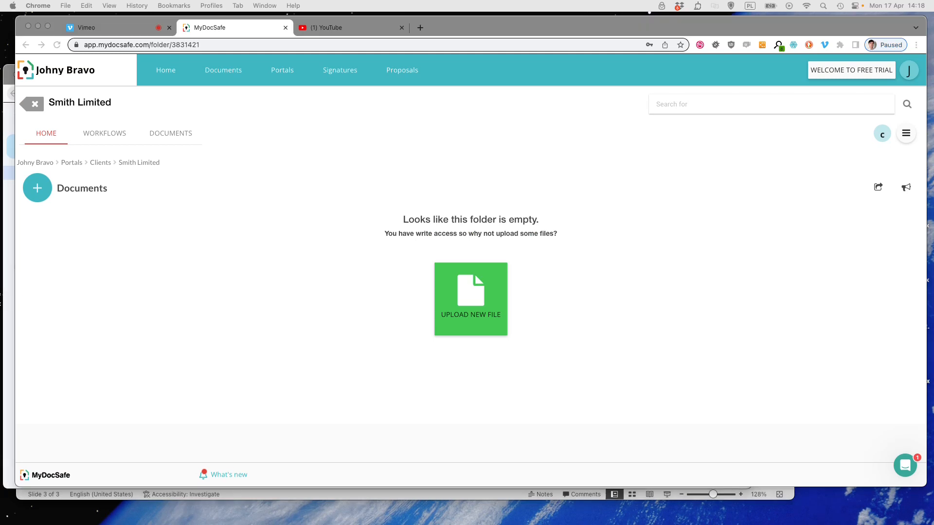
Switch to Outlook and review the portal invitation e-mail from its custom message down to the acceptance link
left_click_drag(0, 185, 320, 72)
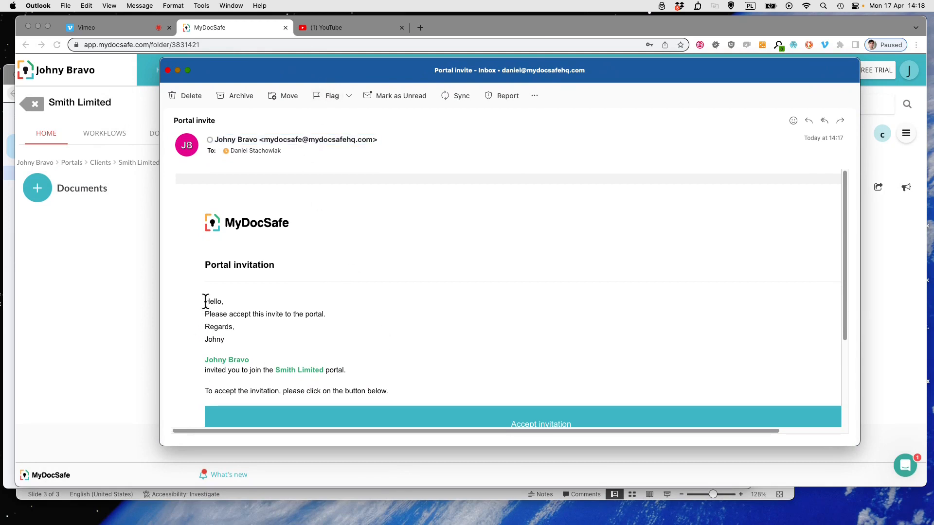
left_click_drag(205, 300, 231, 340)
left_click(320, 358)
scroll(341, 358, "down", 5)
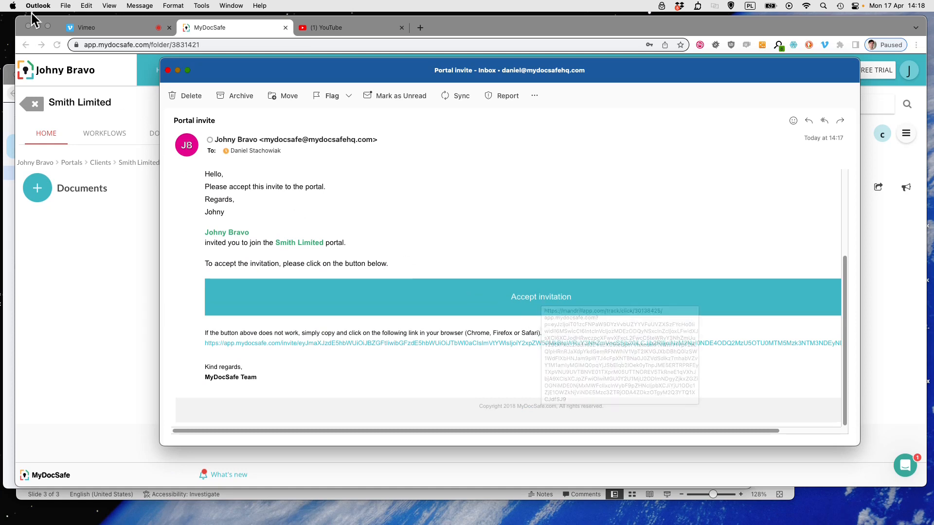
Switch to Chrome and open a new incognito window for the client's session
left_click(65, 6)
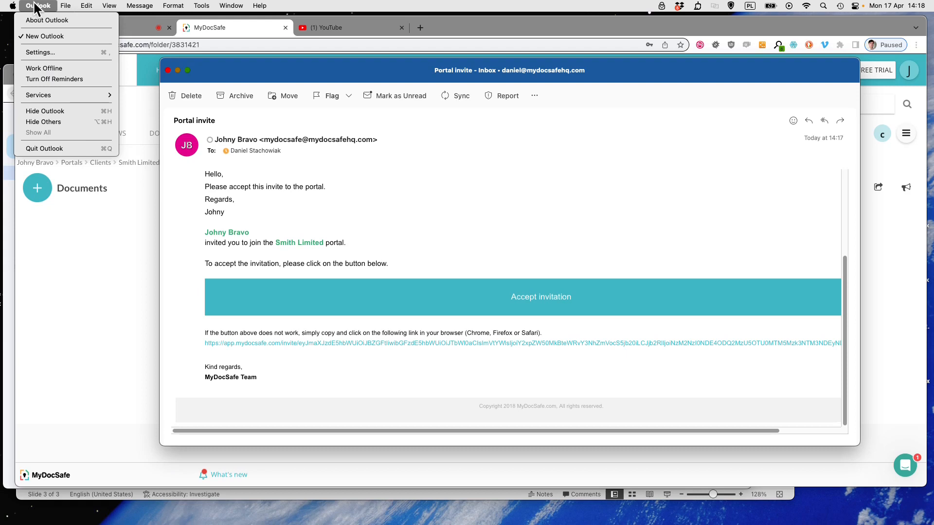
left_click(58, 287)
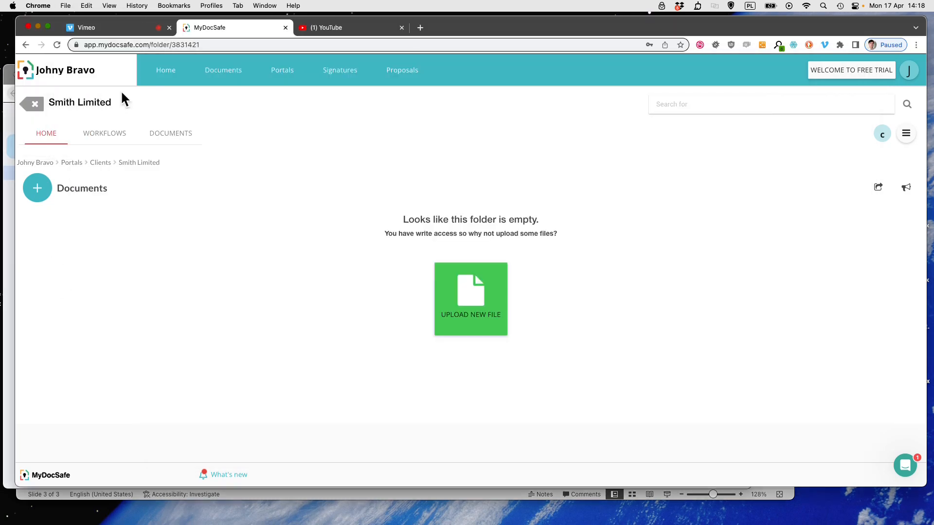
left_click(65, 5)
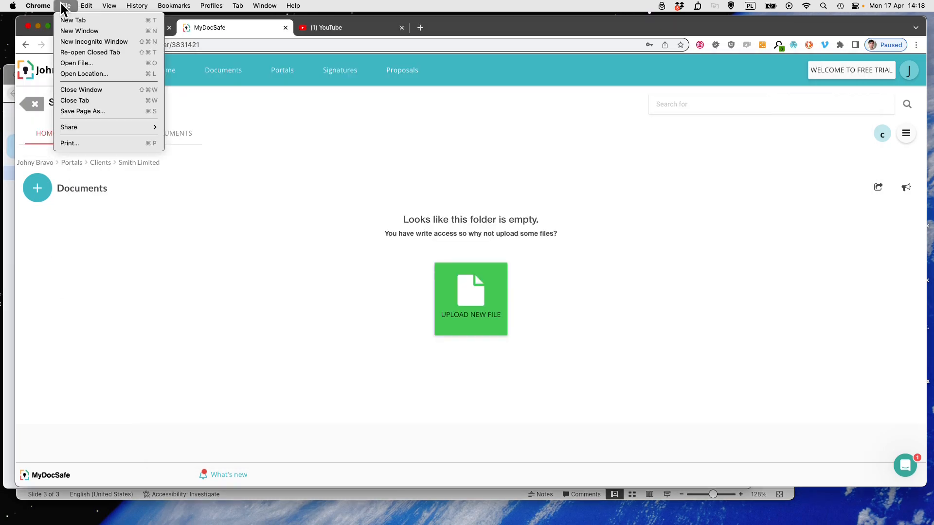
left_click(77, 40)
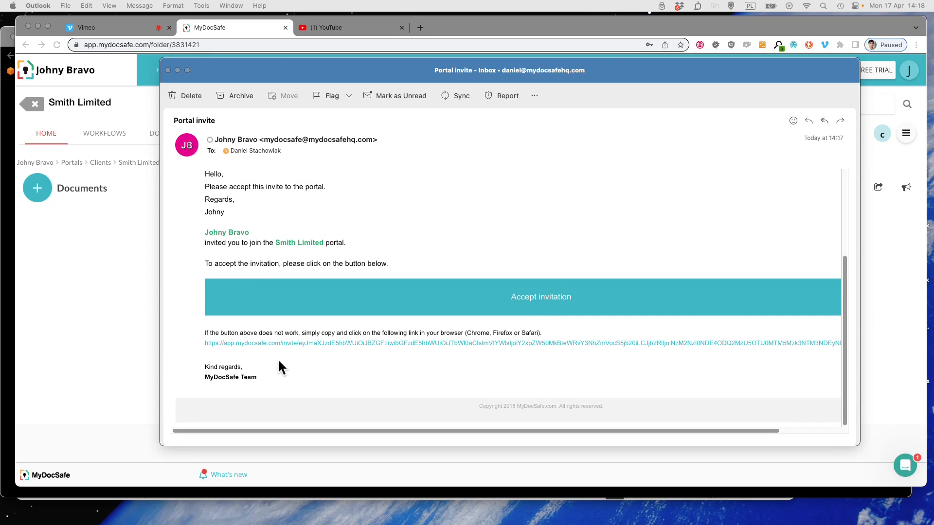
Copy the Accept invitation link from the Outlook e-mail and open it in the Chrome incognito window
right_click(550, 294)
left_click(560, 300)
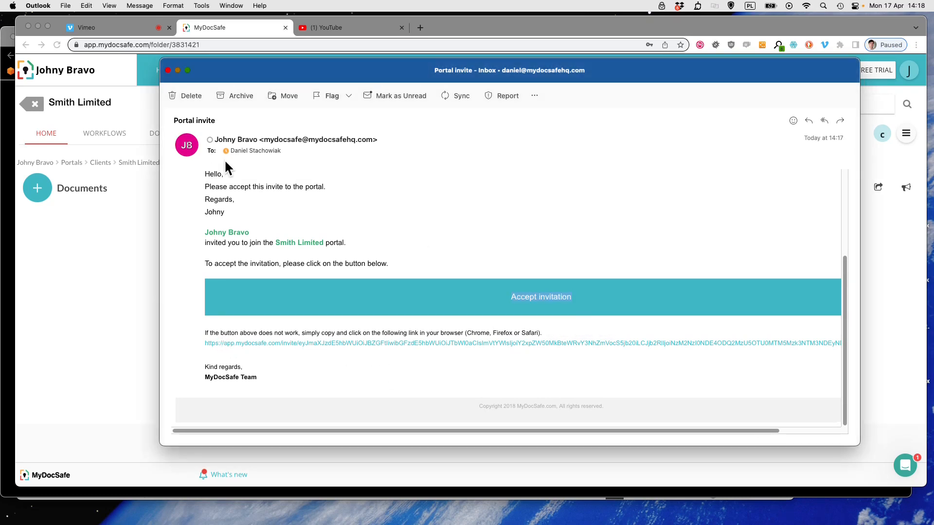
key("super+shift+n")
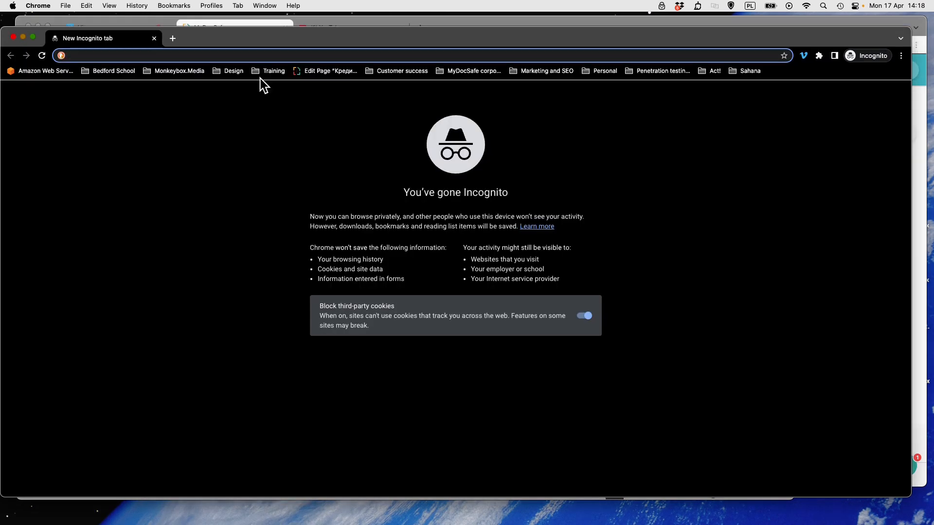
key("super+v")
key("Return")
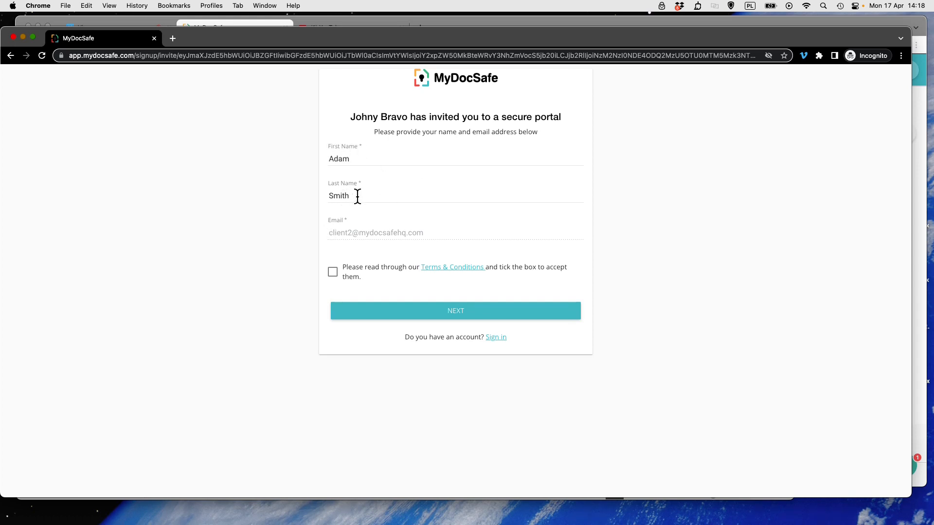
Accept the terms and conditions for the invited client, and set and repeat the new account password
left_click(334, 275)
left_click(445, 314)
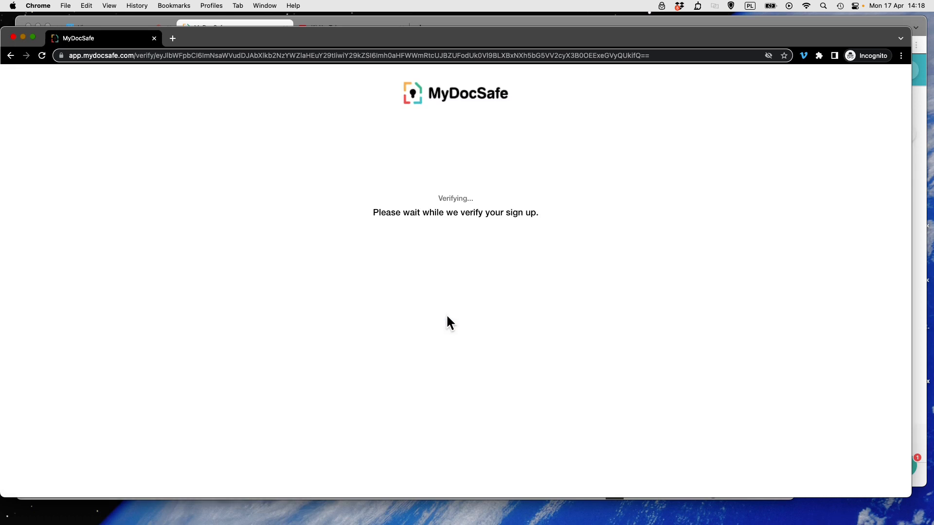
left_click(123, 174)
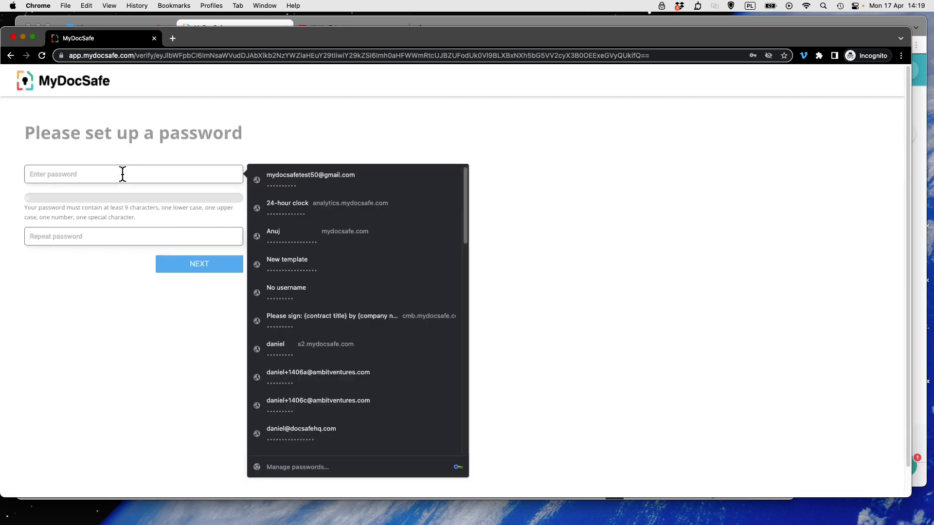
type("•••••••••")
key("Tab")
type("•••••••••")
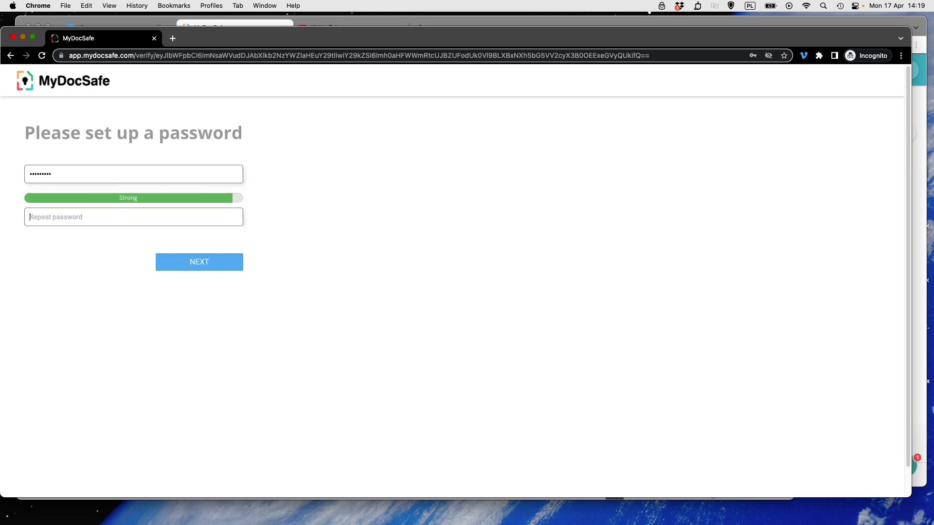
left_click(200, 262)
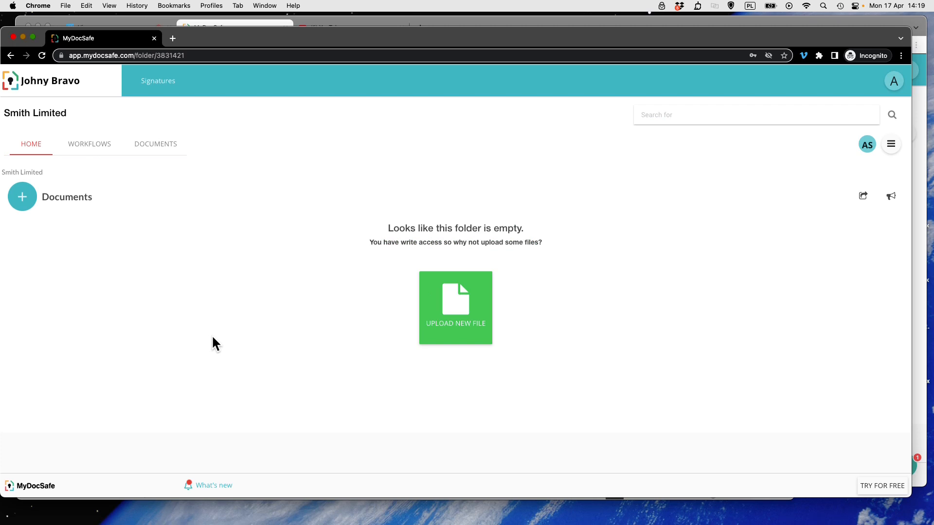
Check the Gmail inbox for the invite acceptance notification and return to the portal owner's MyDocSafe window
key("super+grave")
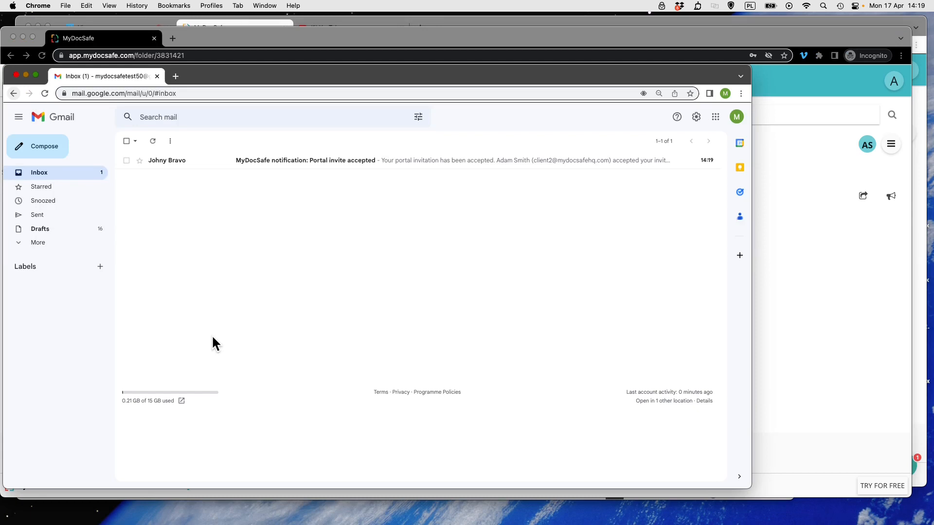
left_click(805, 245)
left_click(316, 21)
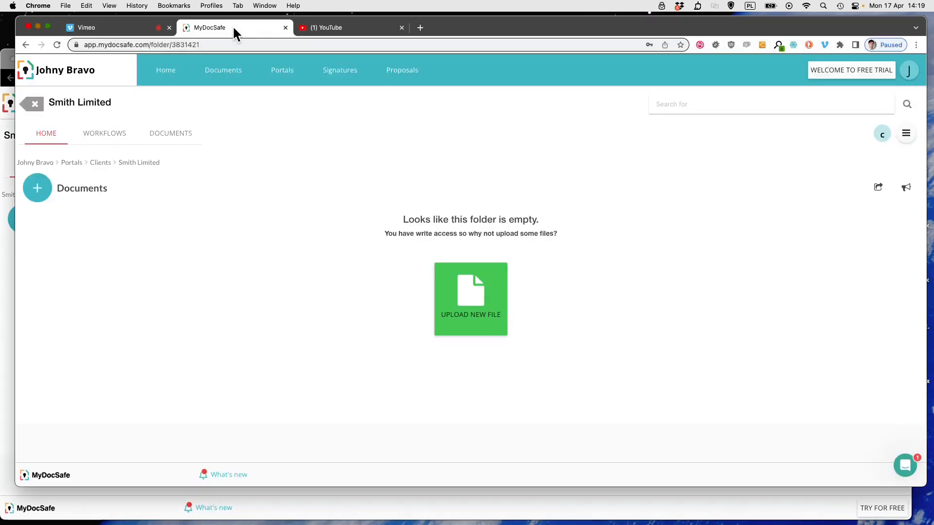
Go back to the Clients portal group and examine the user assigned to the Smith Limited portal
left_click(38, 105)
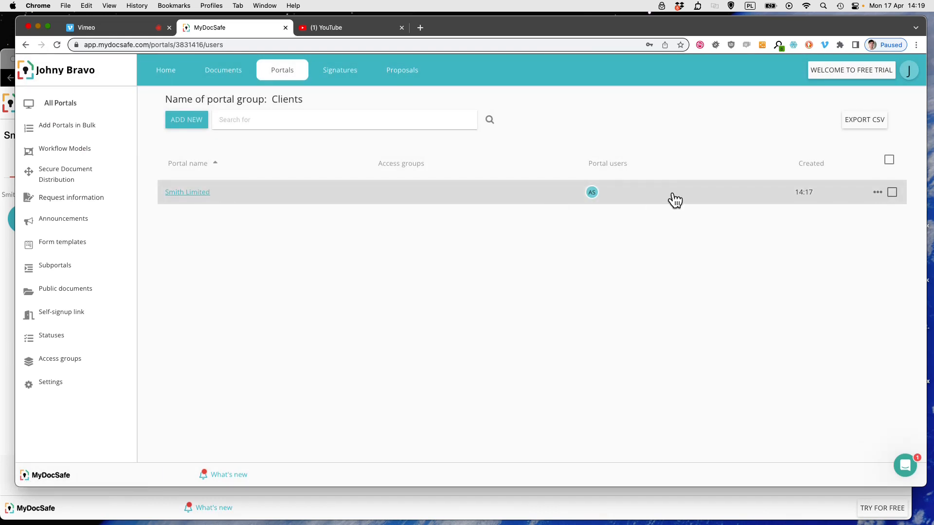
left_click_drag(271, 98, 315, 101)
left_click(399, 213)
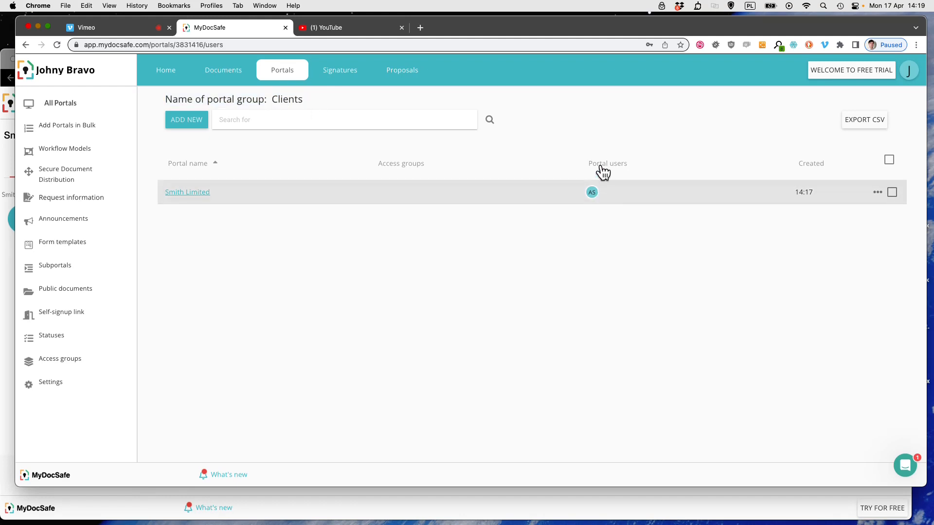
left_click(593, 193)
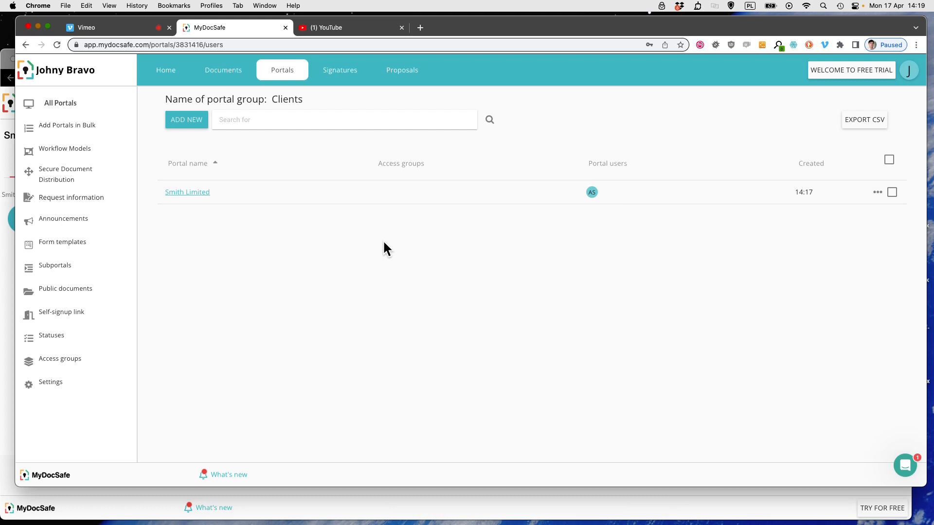
Open the Smith Limited portal and bring up its document request form
left_click(328, 192)
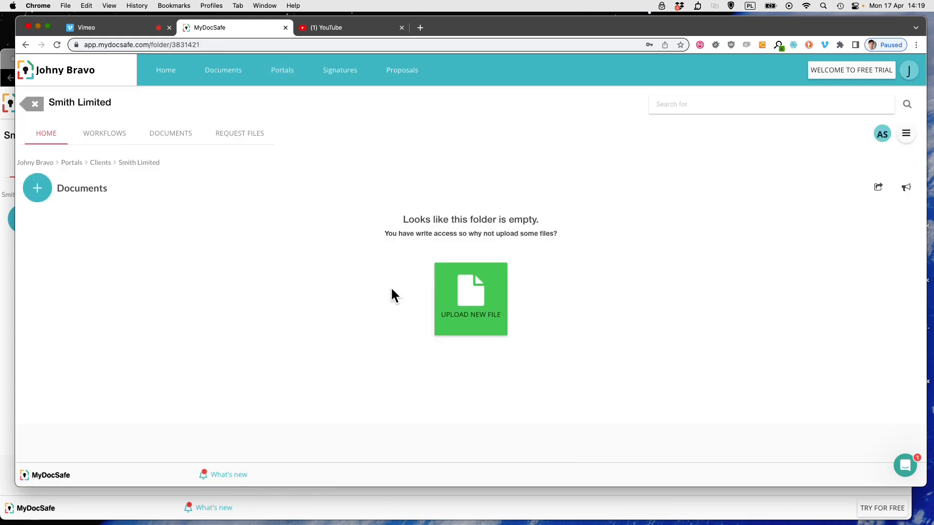
left_click(251, 134)
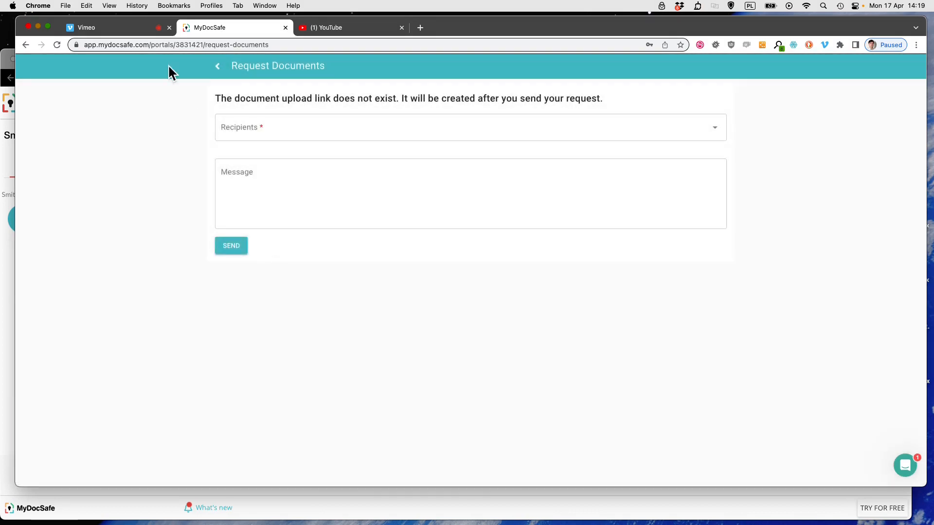
Upload the file 1. T&Cs copy.textClipping from the desktop into the Smith Limited portal's documents and check its available actions
left_click(218, 68)
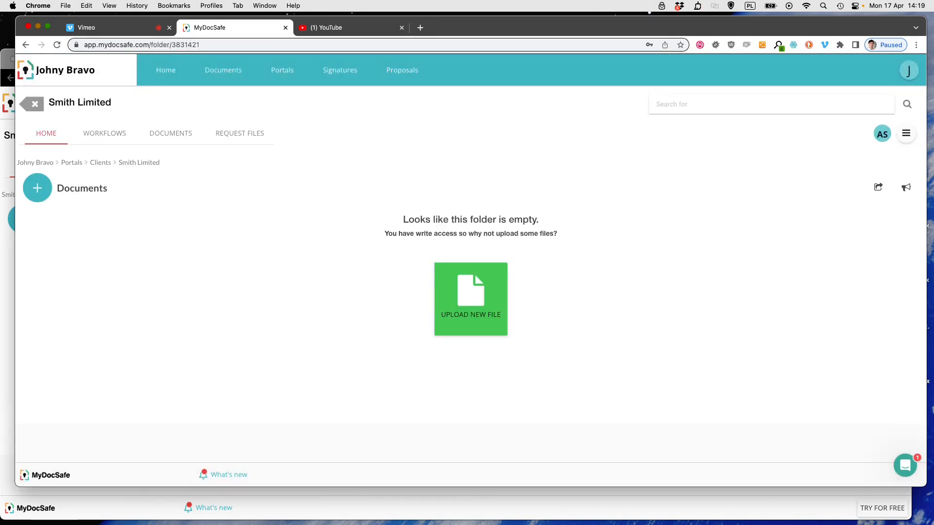
key("super+Tab")
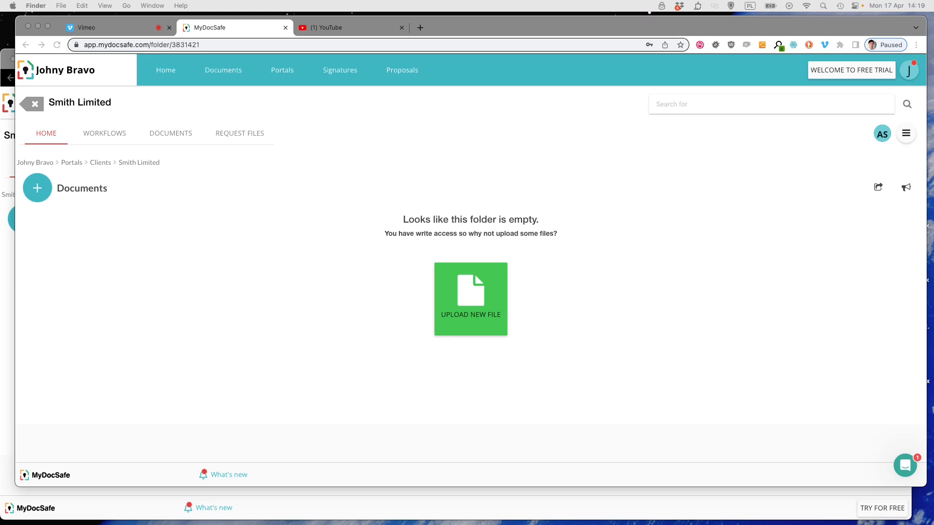
left_click_drag(126, 304, 321, 321)
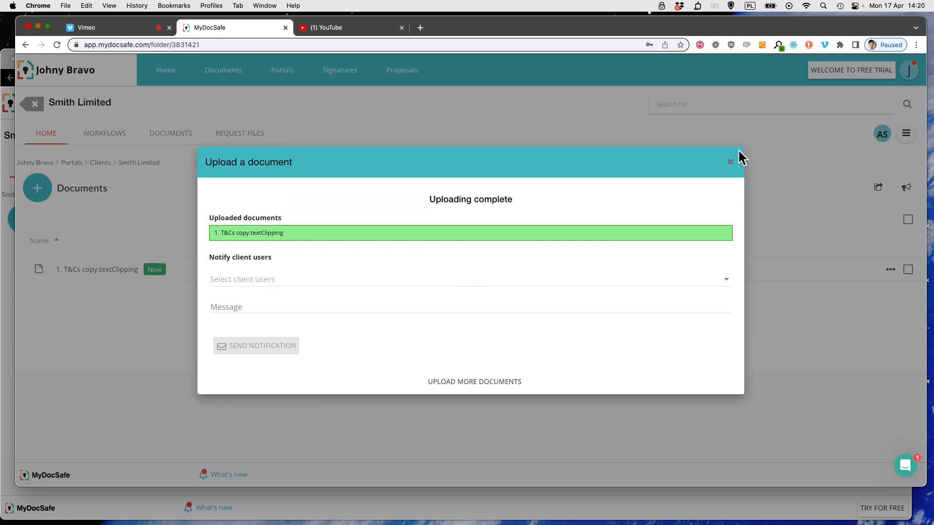
left_click(731, 165)
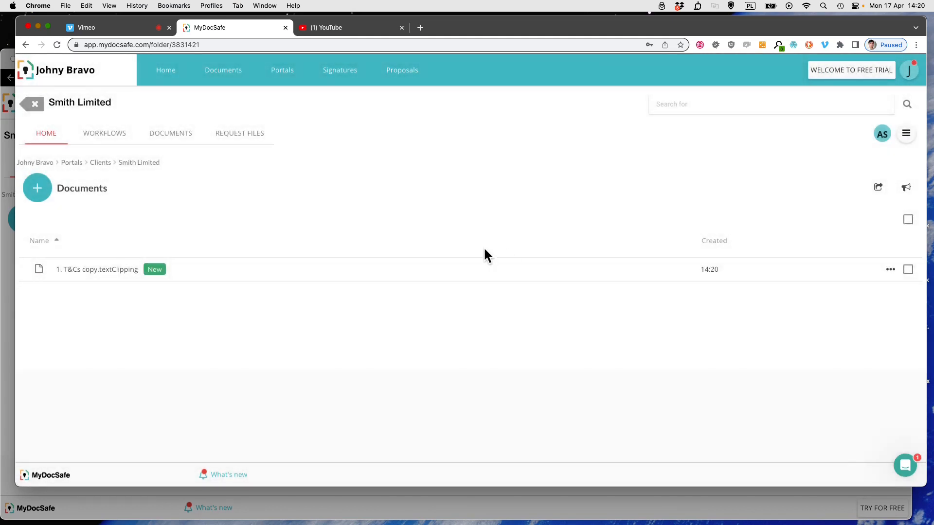
right_click(328, 277)
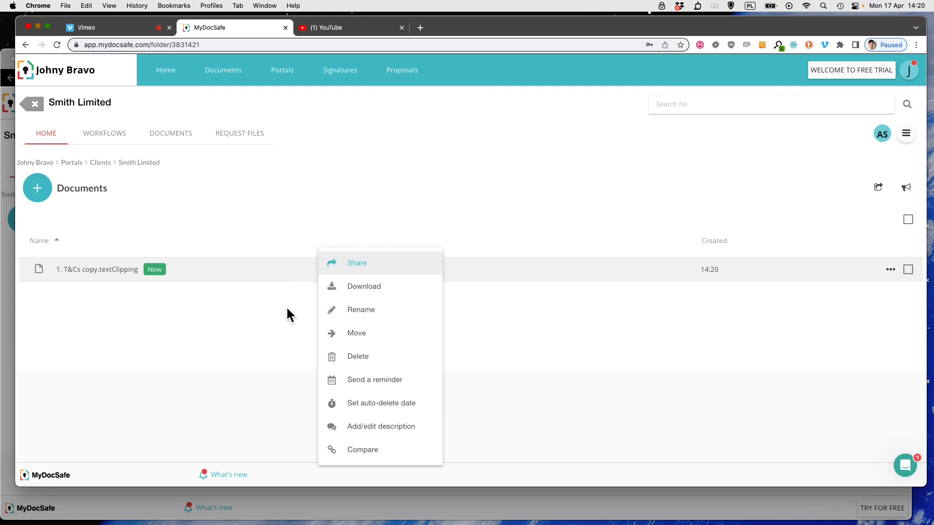
key("Escape")
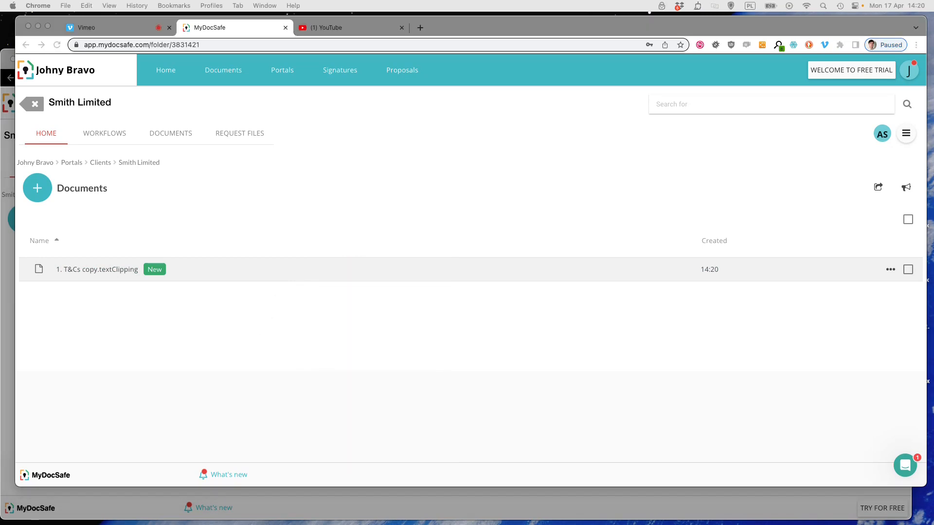
Upload the Word file 1. T&Cs.docx to the Smith Limited portal and examine the actions available for it
left_click_drag(22, 268, 298, 324)
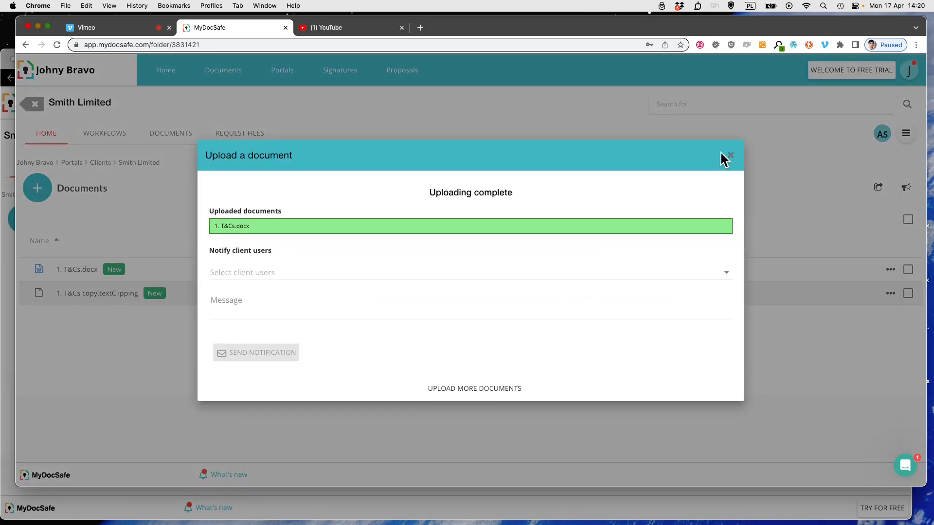
left_click(732, 157)
right_click(356, 267)
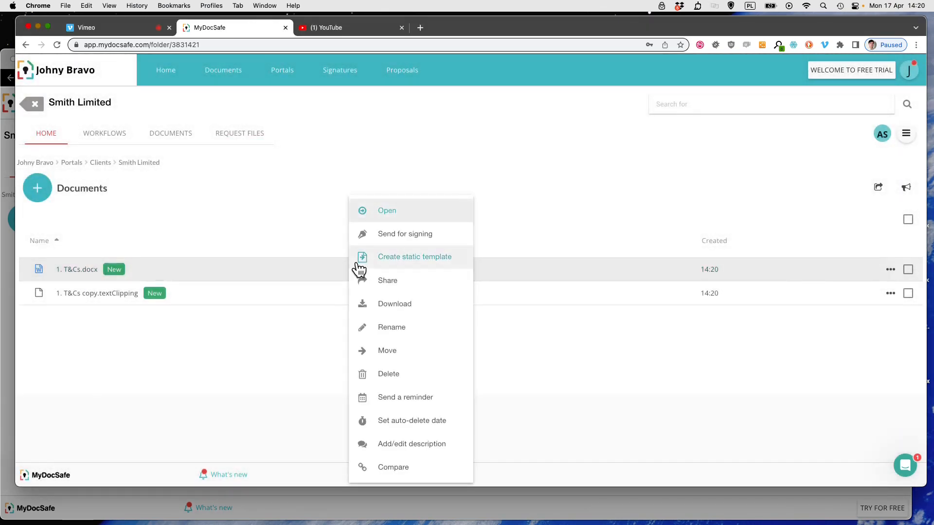
left_click(275, 222)
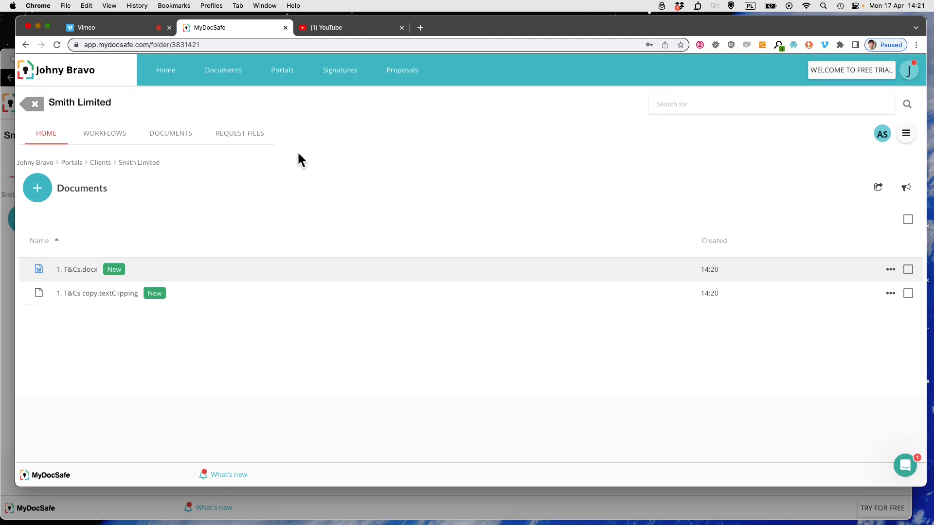
Add a default folder named Folder 1 to the folder structure in the Clients portal group's settings
left_click(34, 103)
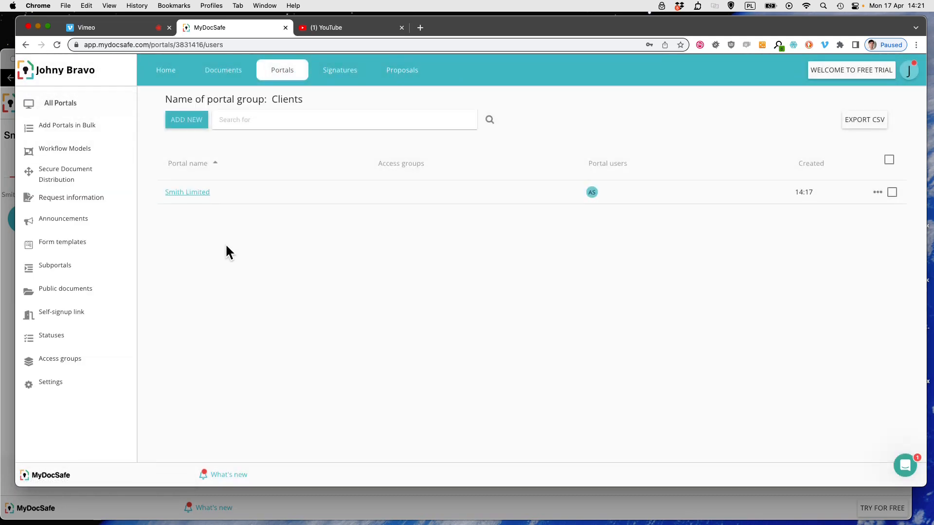
left_click(64, 387)
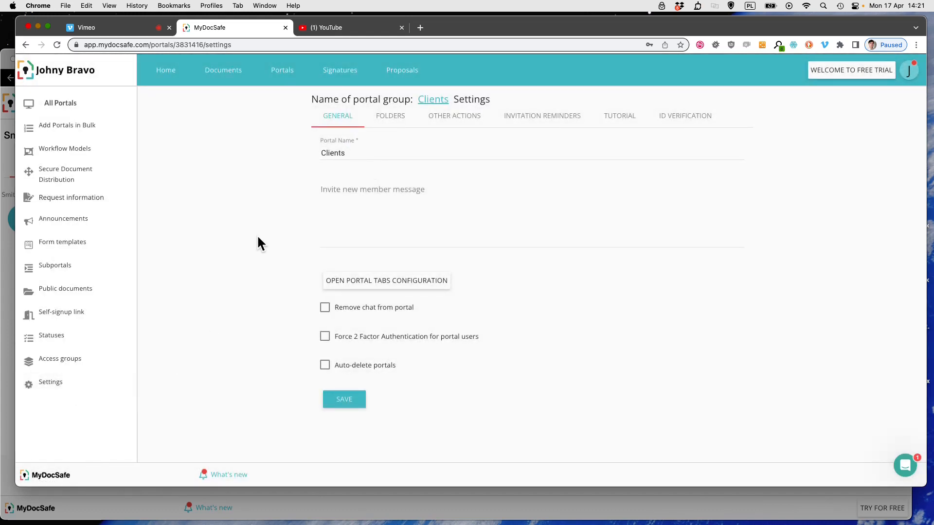
left_click(397, 116)
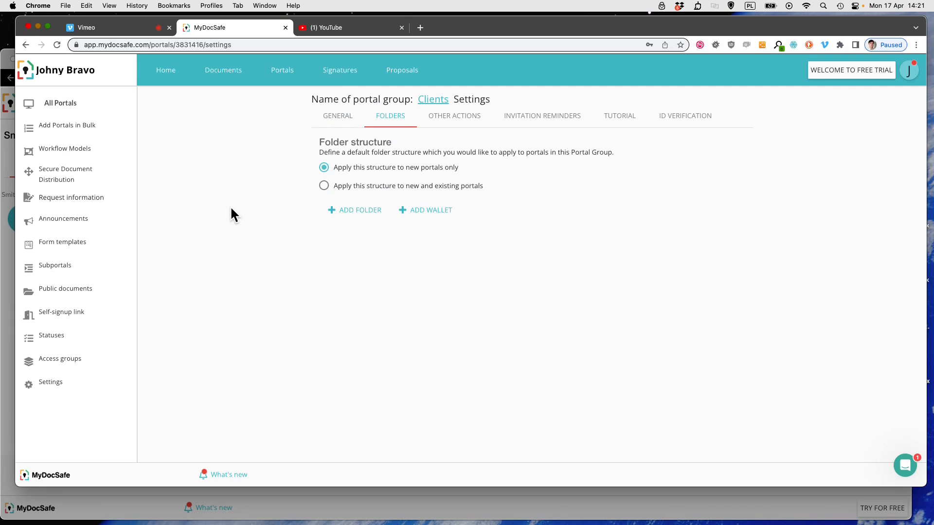
left_click(335, 211)
left_click(457, 238)
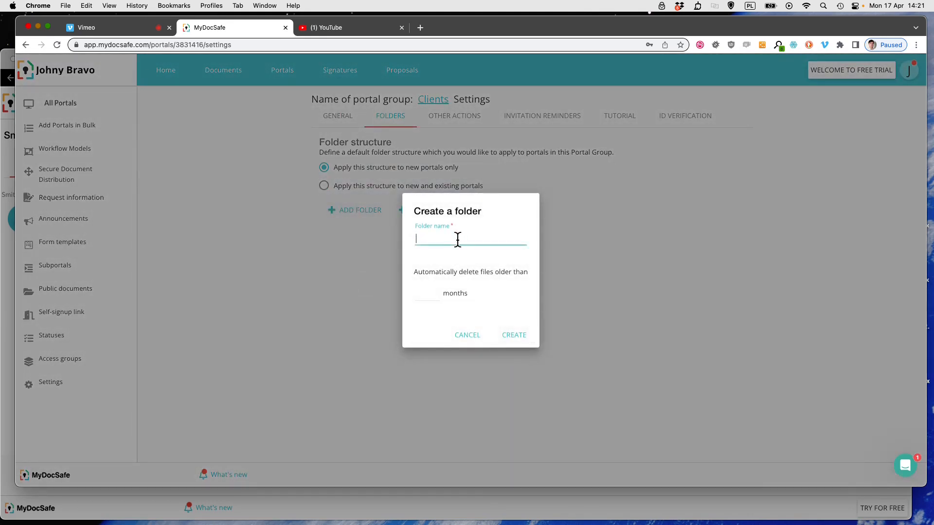
type("Folder 1")
left_click(513, 335)
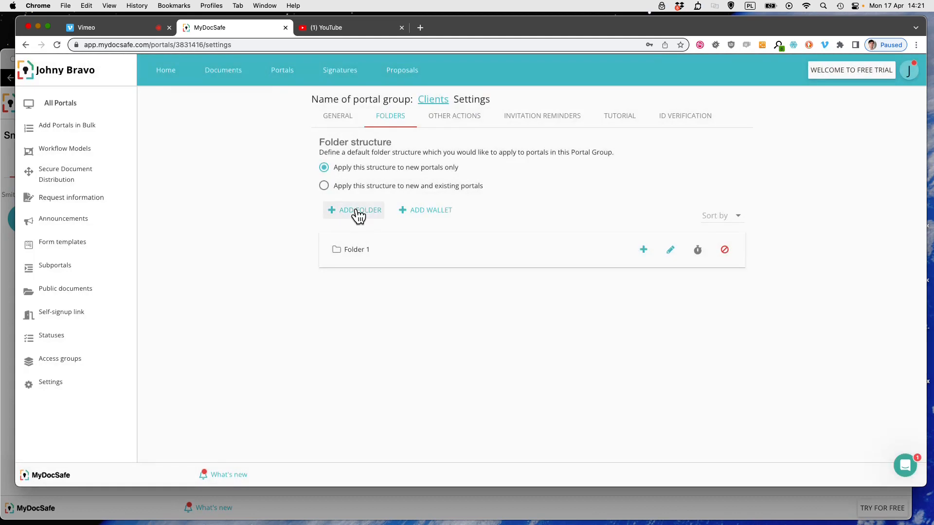
Add a second default folder named Folder 2 to the Clients group's folder structure
left_click(358, 212)
left_click(444, 240)
type("Foldder")
key("BackSpace")
key("BackSpace")
key("BackSpace")
type("er2")
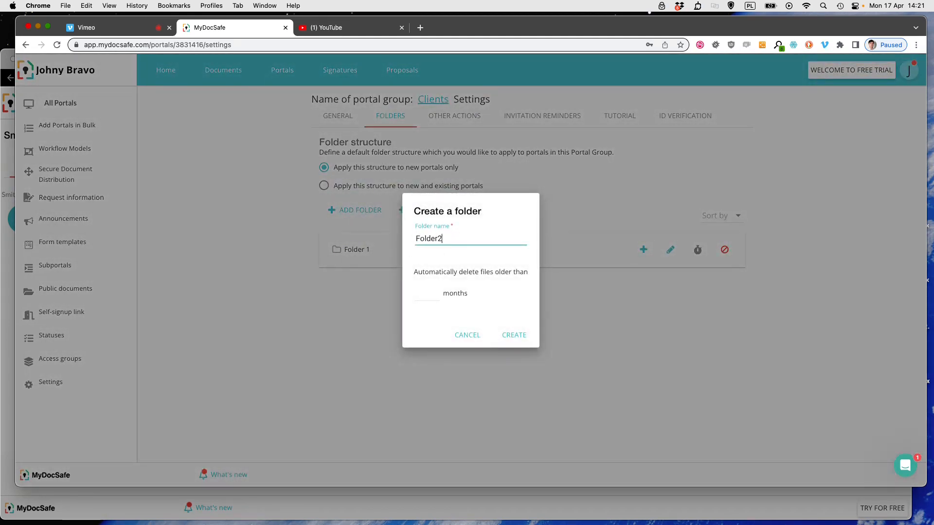
key("BackSpace")
type("2")
left_click(517, 334)
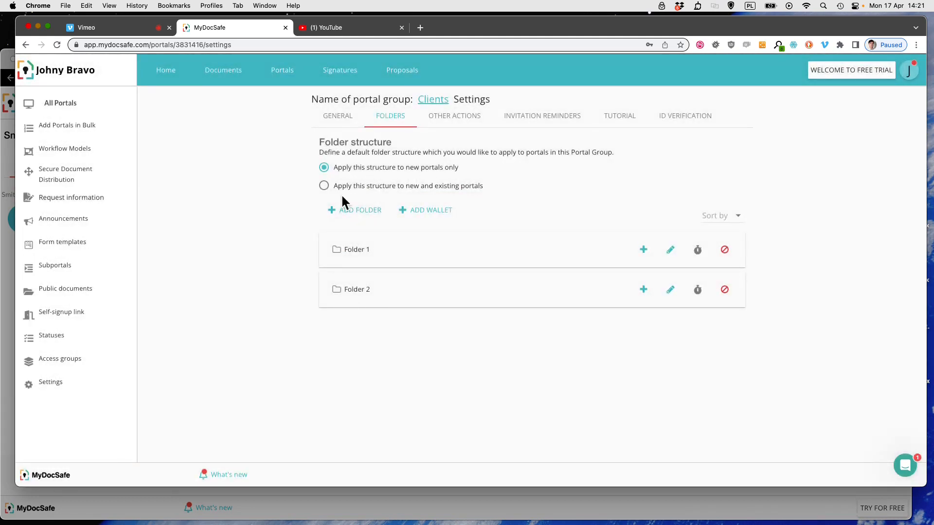
Apply the folder structure to new and existing portals and check the folders in the Smith Limited portal
left_click(323, 186)
left_click(430, 100)
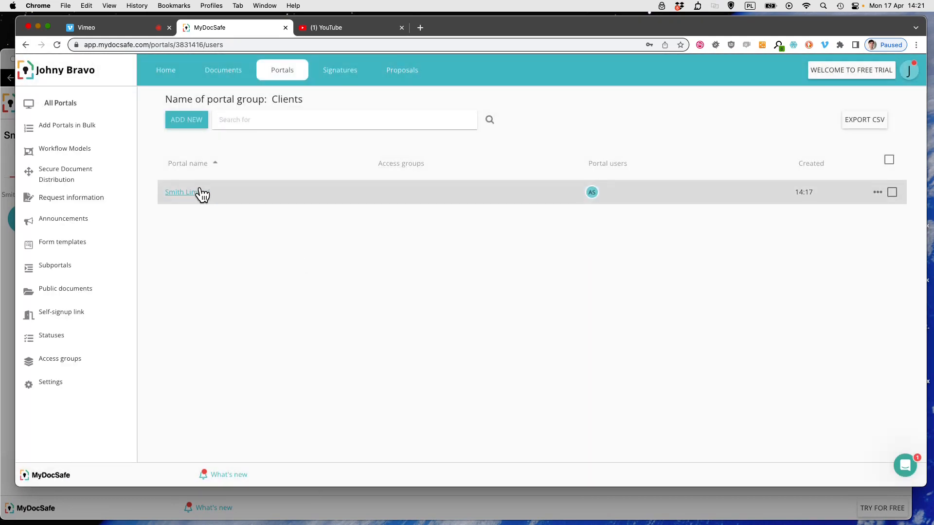
left_click(201, 194)
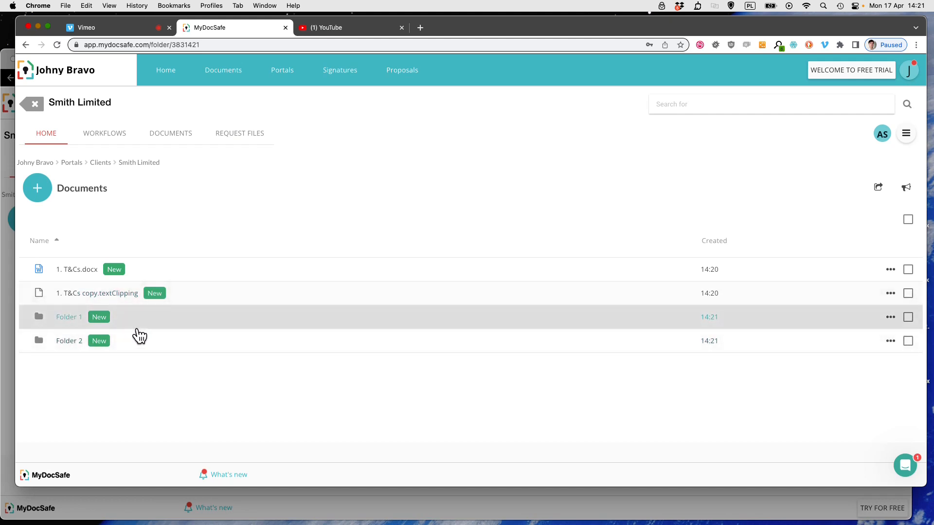
Examine the portal tabs configuration of the Clients group, then return to its general settings
left_click(36, 106)
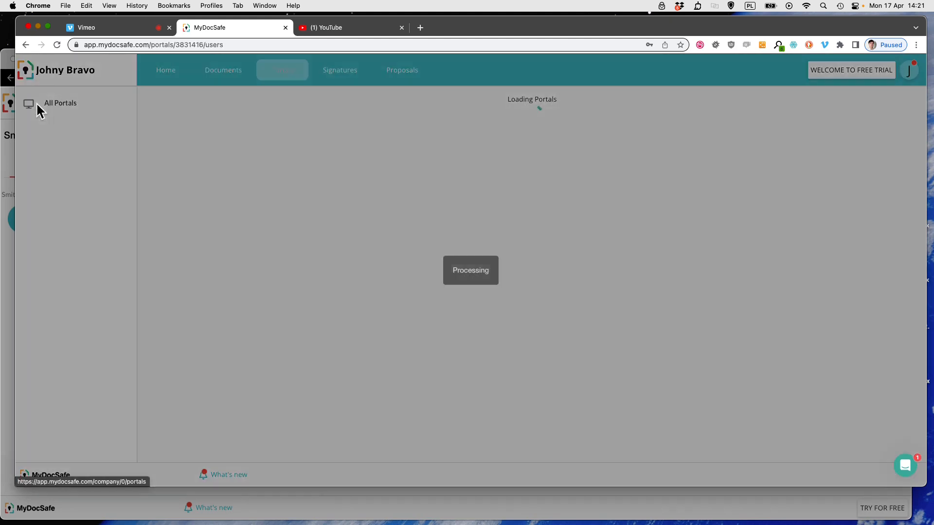
left_click(38, 389)
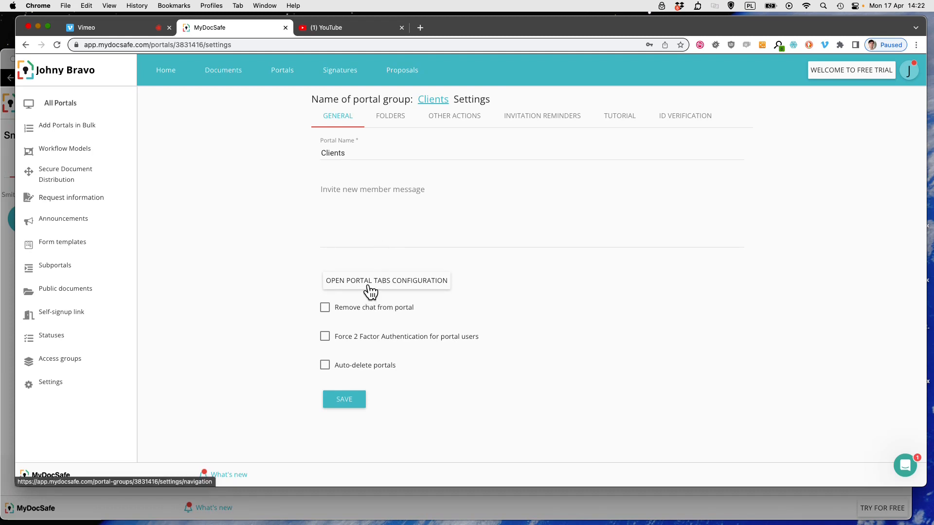
left_click(392, 284)
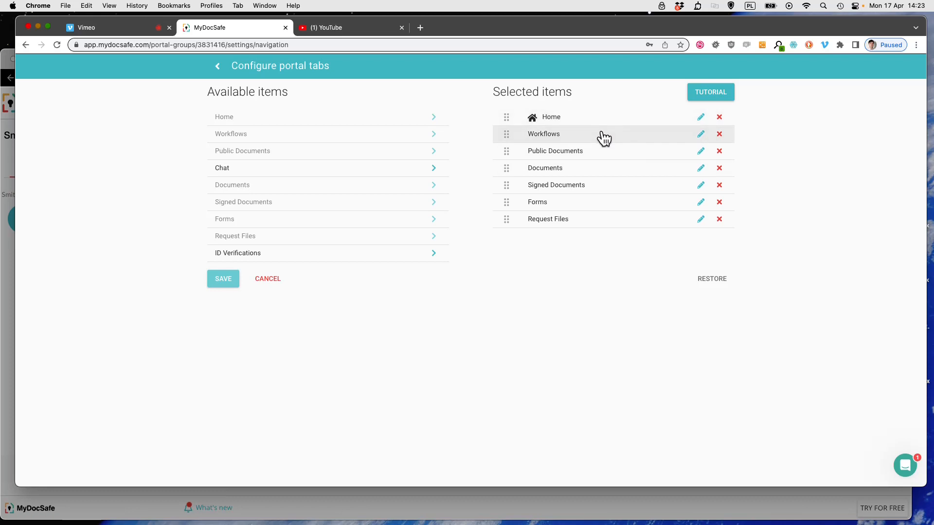
left_click(218, 66)
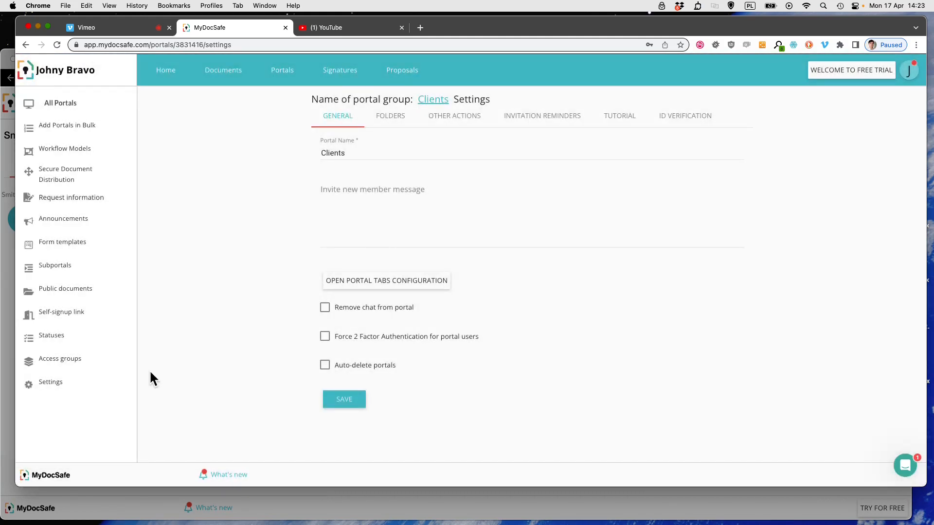
Return to the Clients portal list and examine the Smith Limited portal's user card and available portal actions
left_click(430, 99)
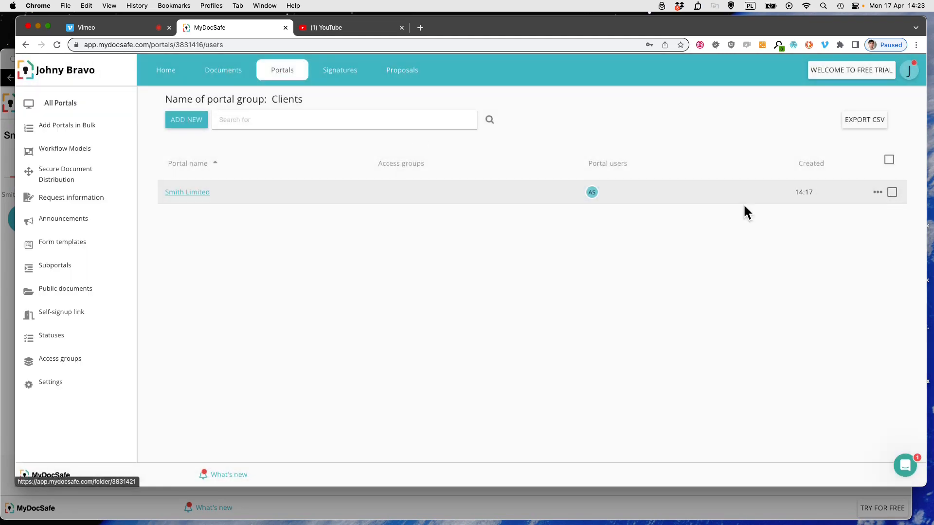
mouse_move(592, 193)
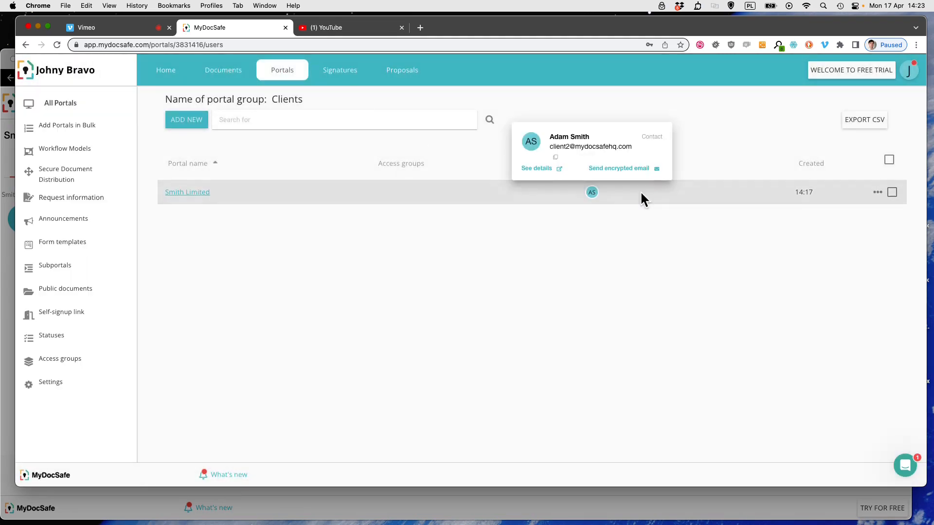
left_click(877, 192)
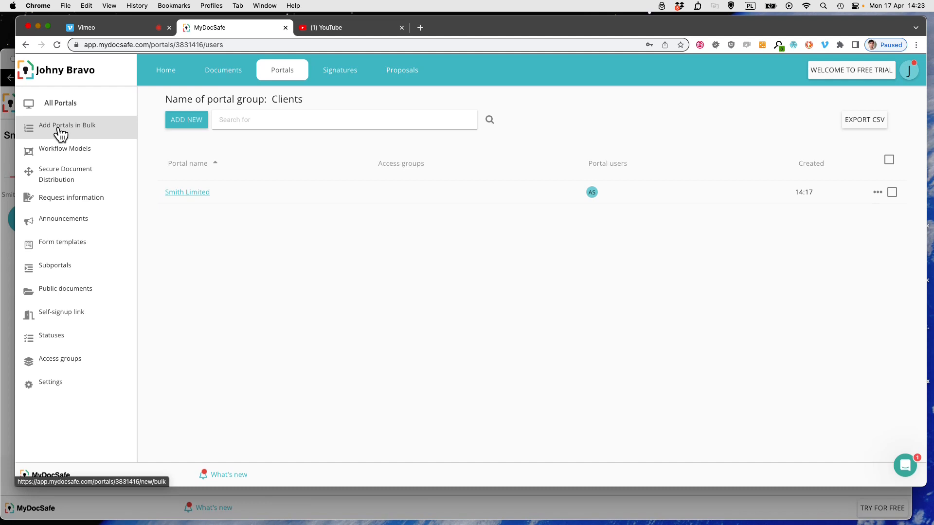
Generate a self-signup link for the Clients portal group, revoke it, and return to the group's portal list
left_click(65, 320)
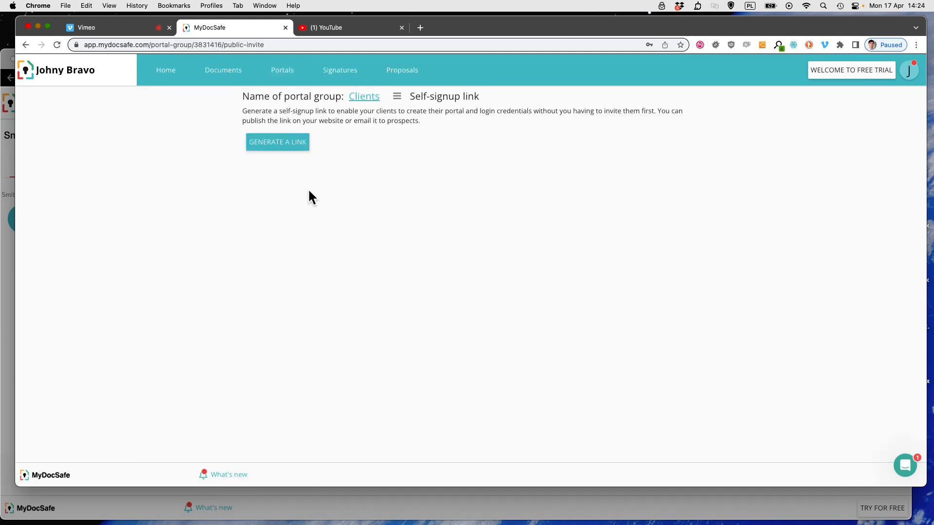
left_click(282, 141)
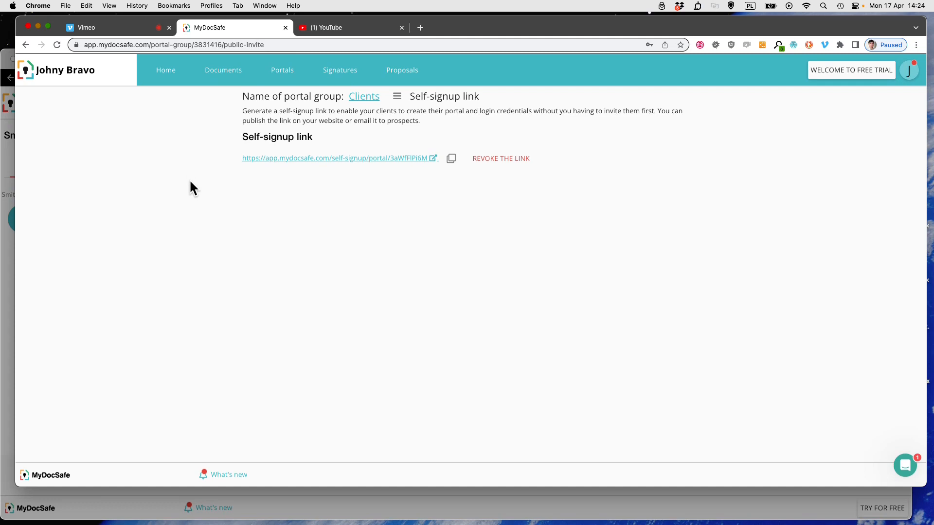
left_click(483, 159)
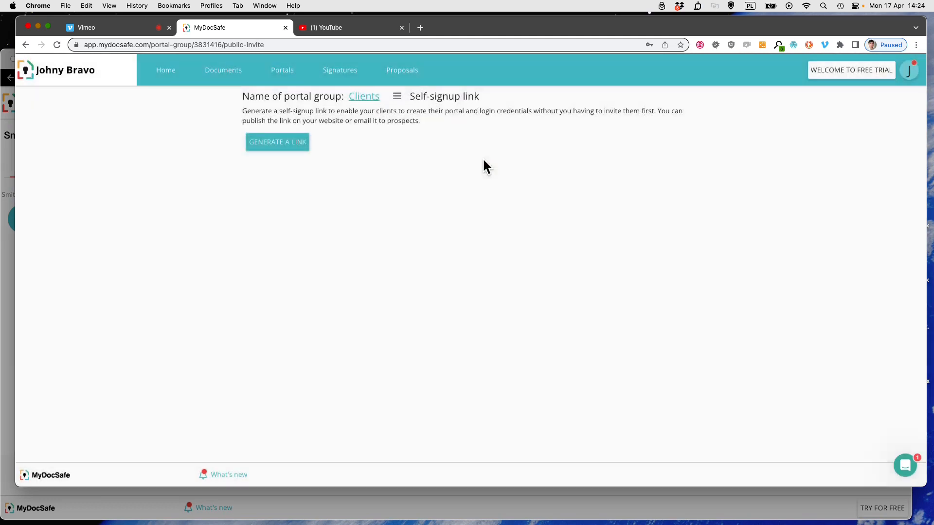
left_click(366, 98)
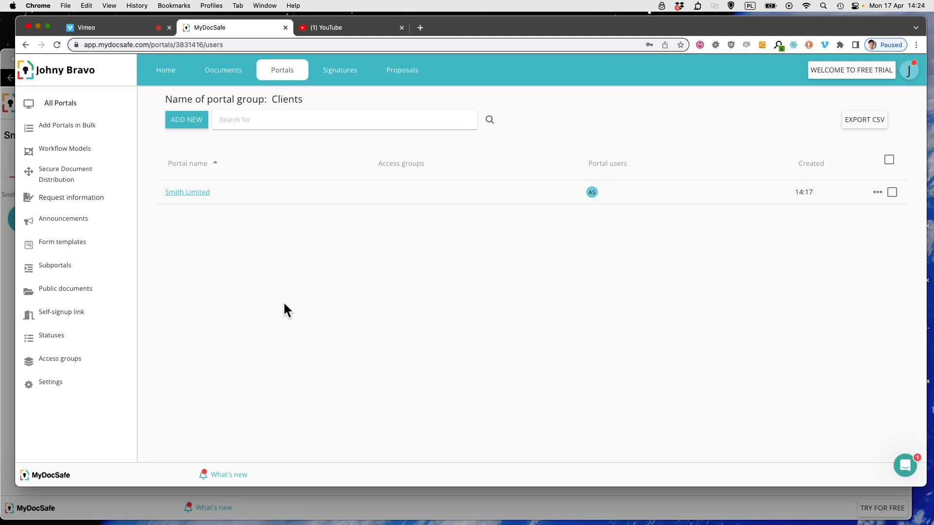
left_click(908, 71)
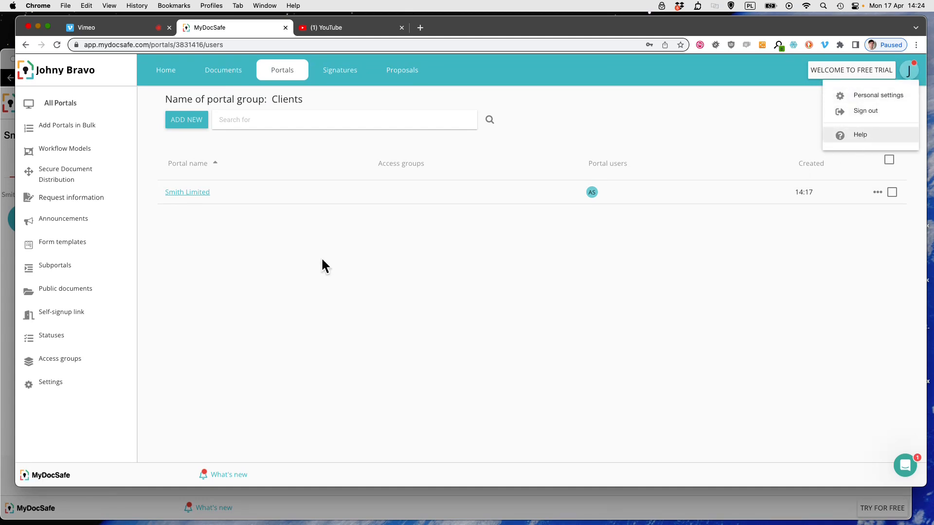
left_click(108, 28)
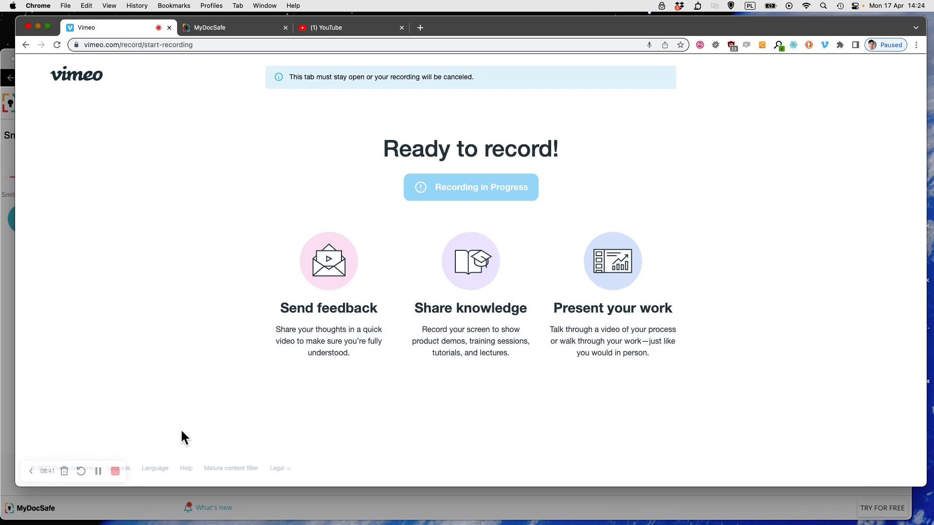